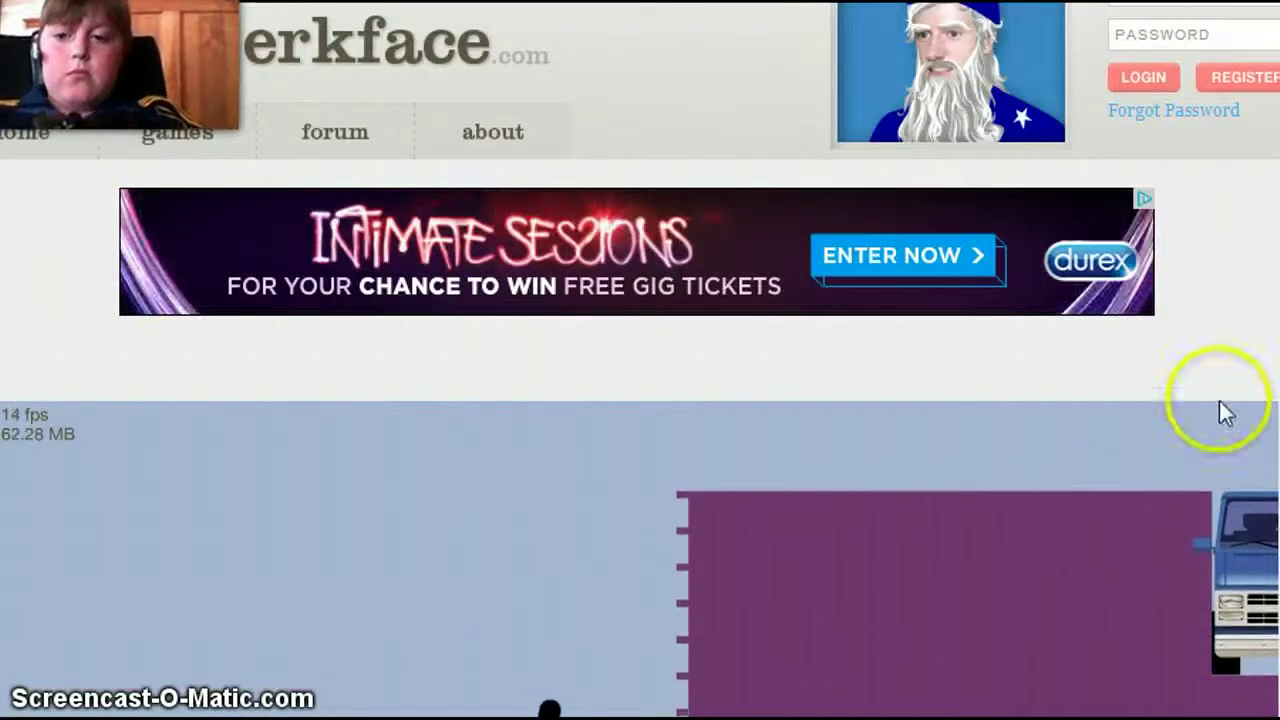
pyautogui.scroll(-3, 640, 360)
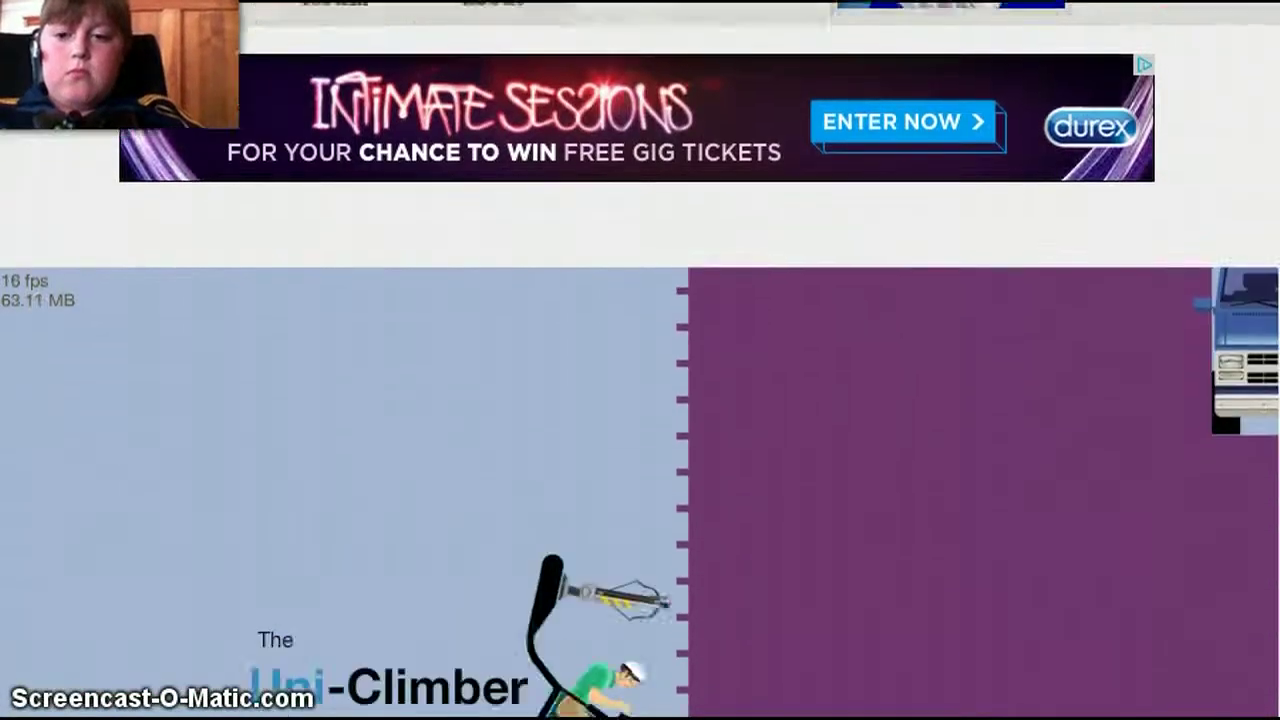
pyautogui.scroll(-3, 640, 360)
pyautogui.scroll(-2, 640, 360)
pyautogui.scroll(1, 640, 360)
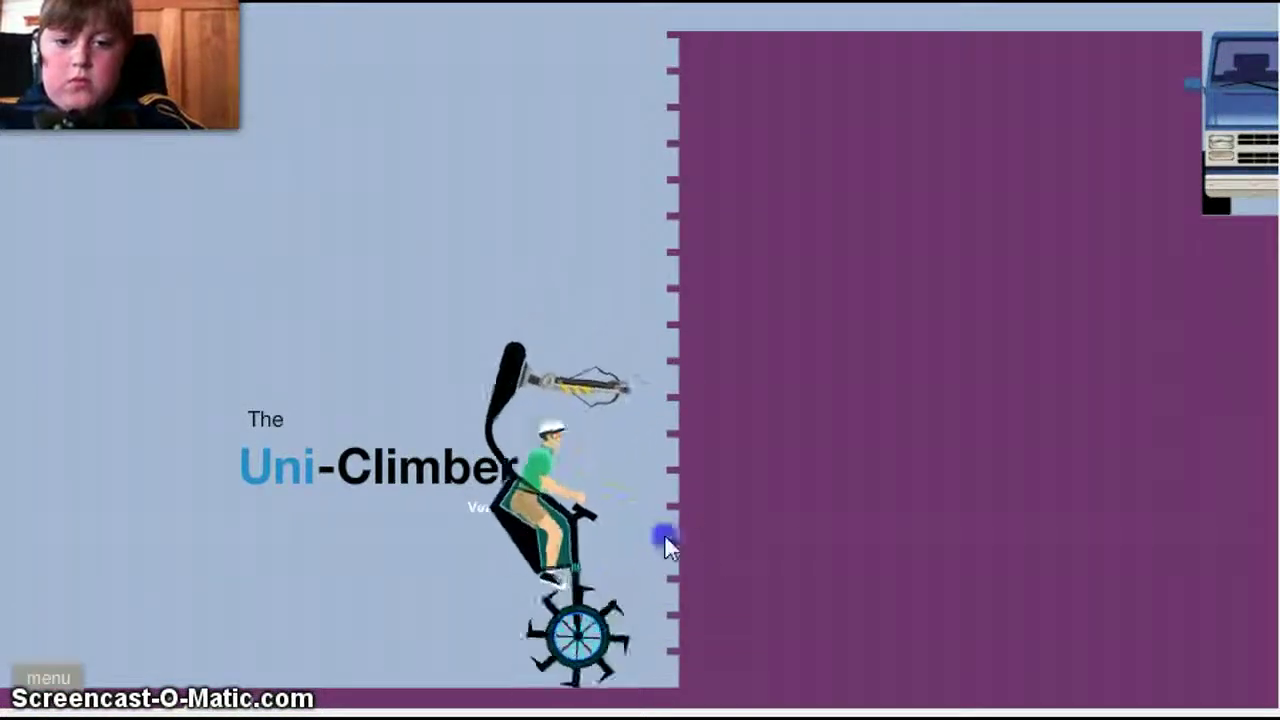
pyautogui.scroll(1, 665, 545)
# Step: Focus the Uni-Climber game area so the rider can be steered
pyautogui.click(968, 595)
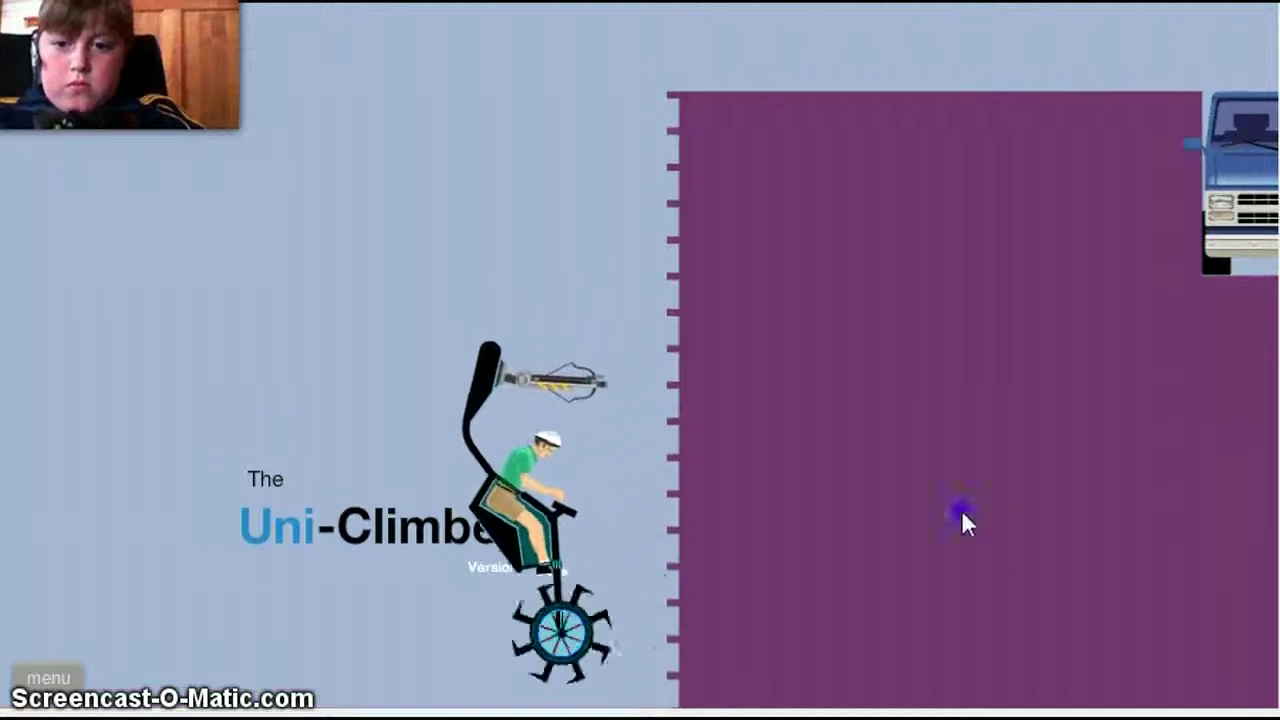
pyautogui.scroll(-2, 961, 509)
pyautogui.scroll(1, 961, 509)
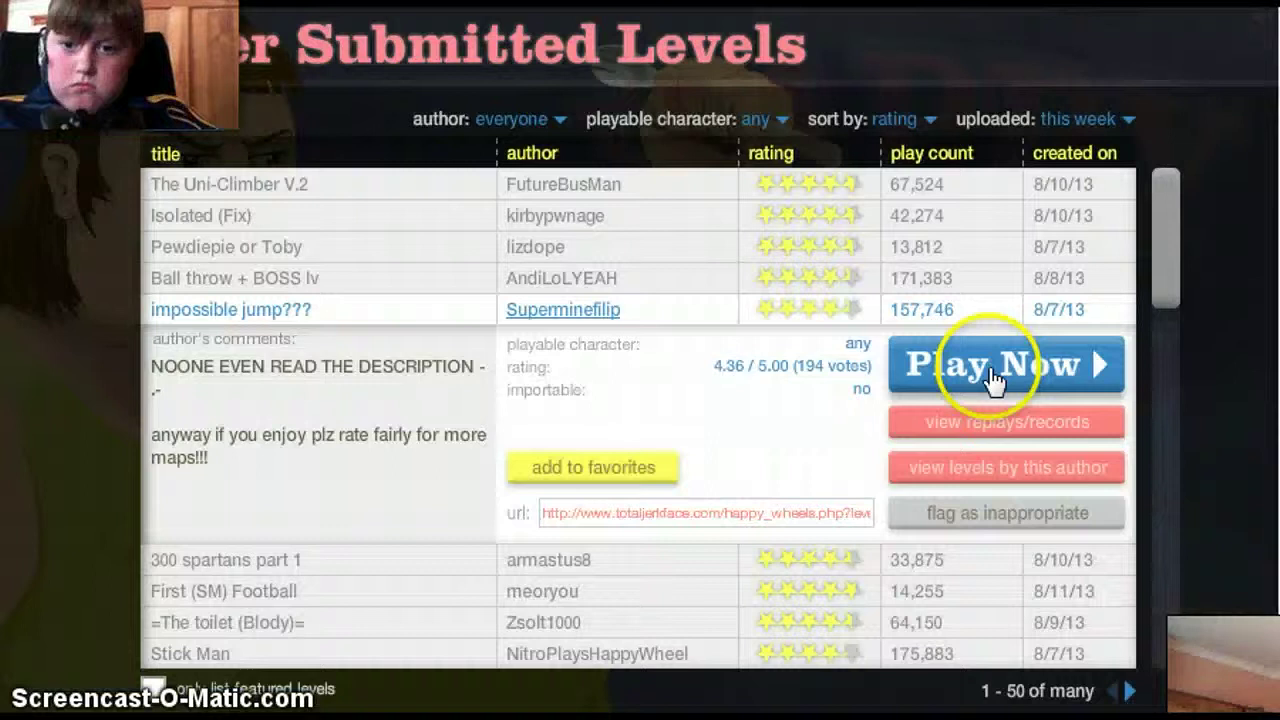
# Step: Start 'impossible jump???' and pick the Irresponsible Dad bicycle rider
pyautogui.click(995, 378)
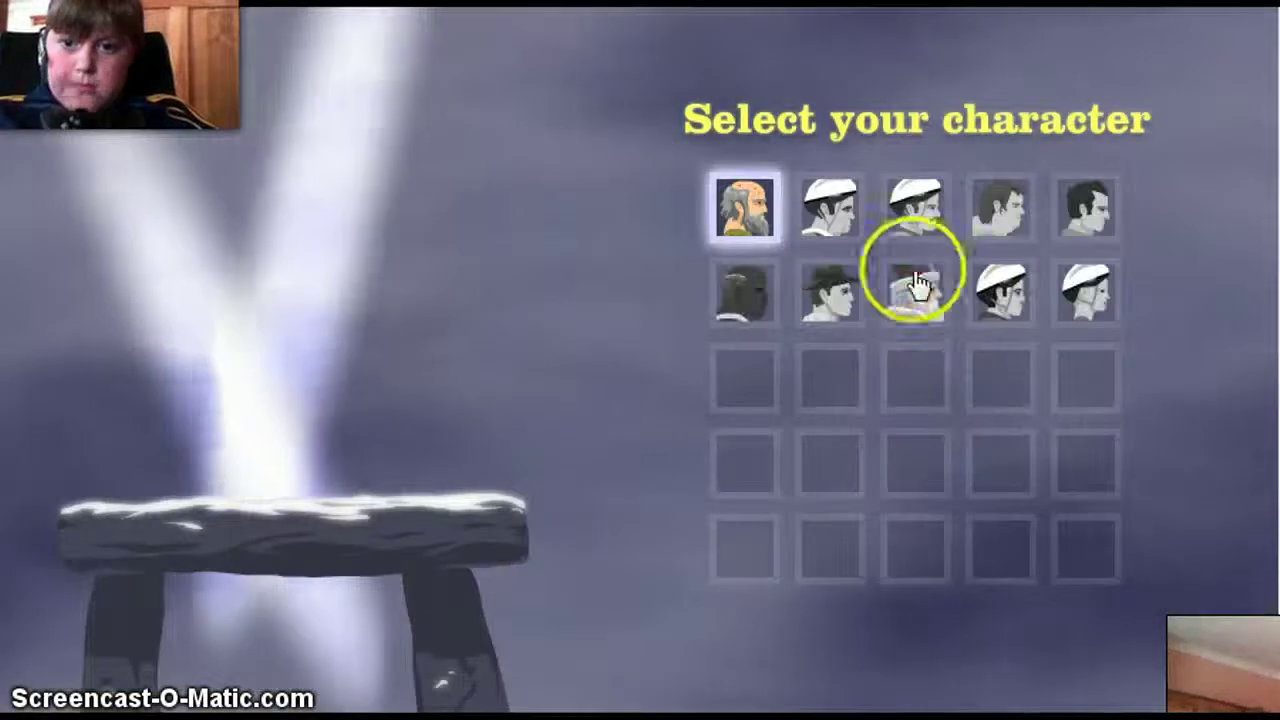
pyautogui.click(901, 207)
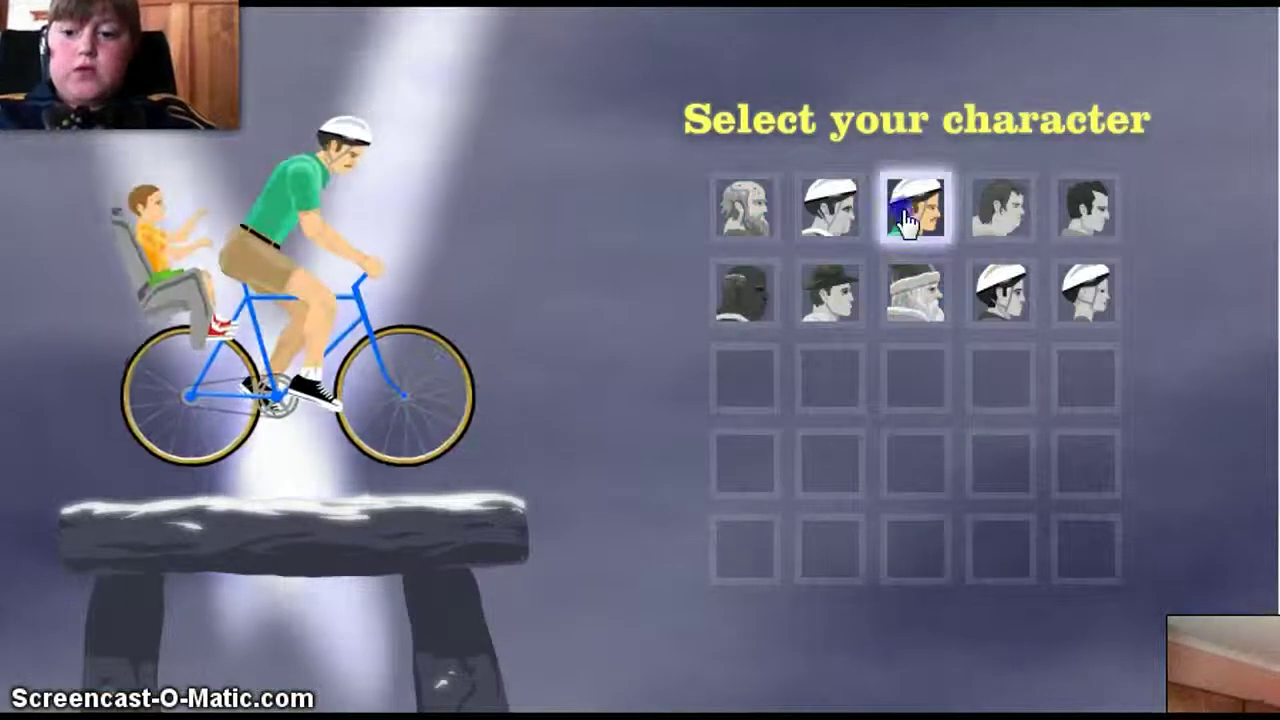